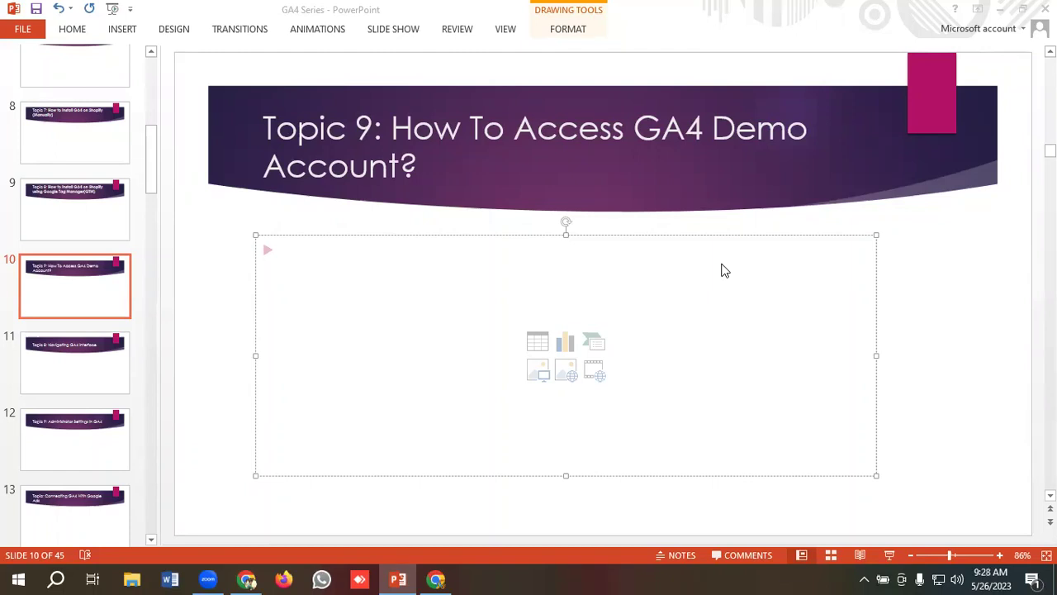
In Chrome, search Google for 'ga4 demo account'
{"action": "left_click", "coordinate": [436, 578]}
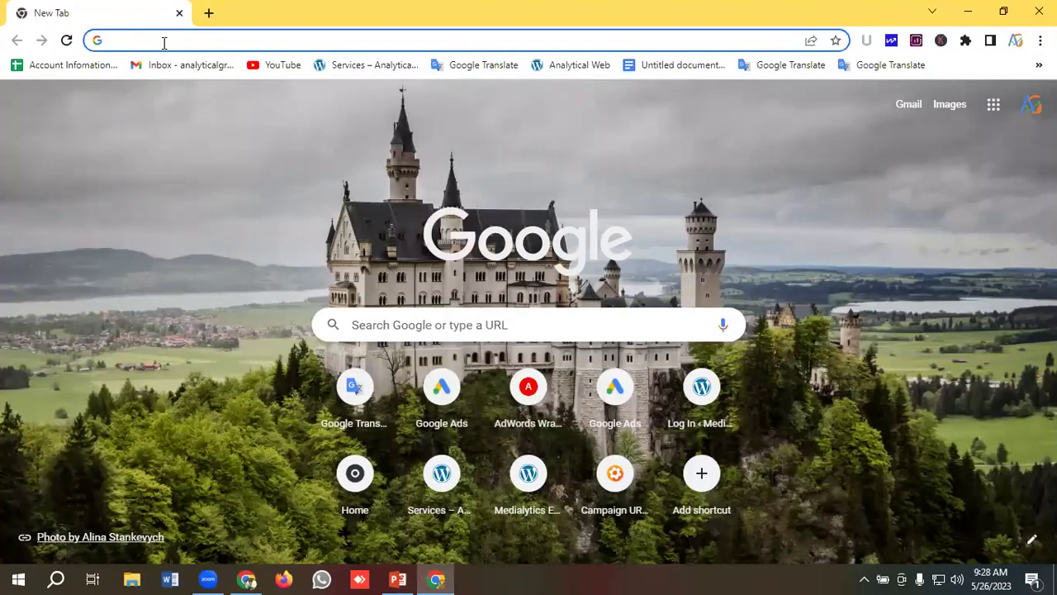
{"action": "type", "text": "Ga4"}
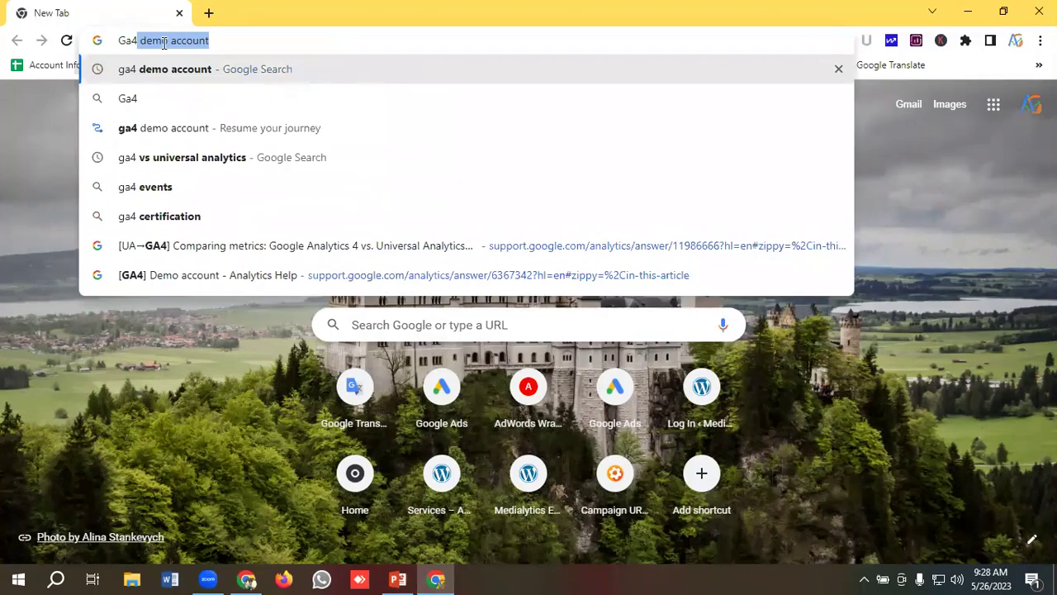
{"action": "key", "text": "Return"}
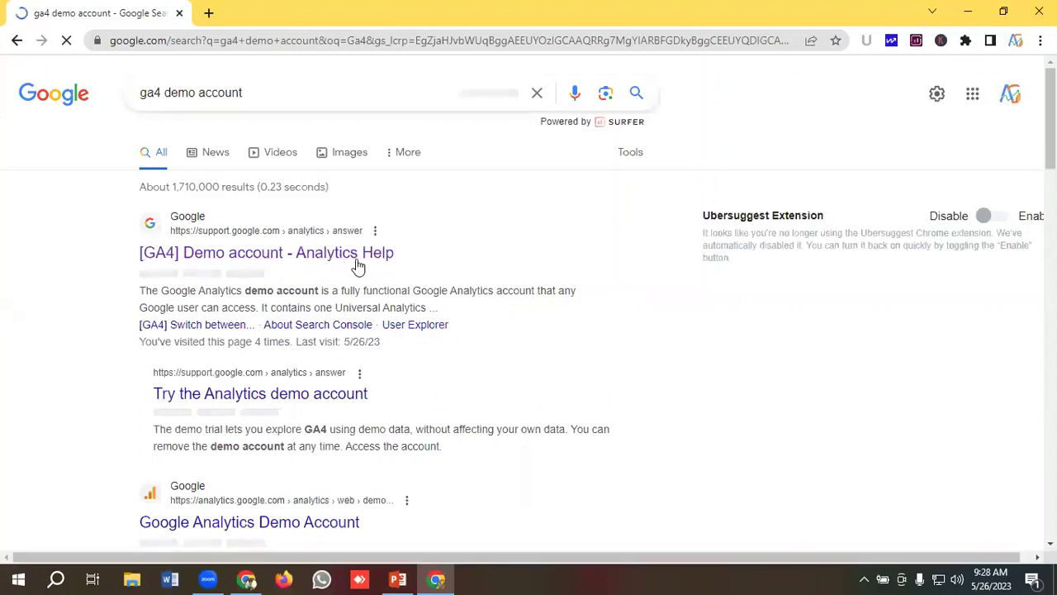
Open the '[GA4] Demo account' help article and read down to 'Where the data comes from'
{"action": "left_click", "coordinate": [229, 259]}
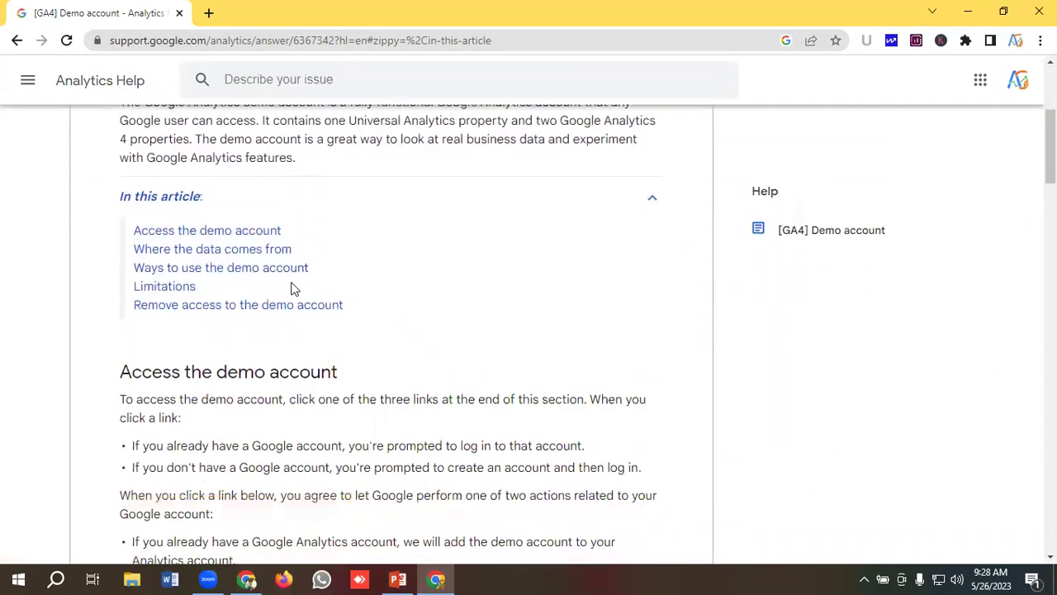
{"action": "scroll", "coordinate": [285, 293], "scroll_direction": "down", "scroll_amount": 2}
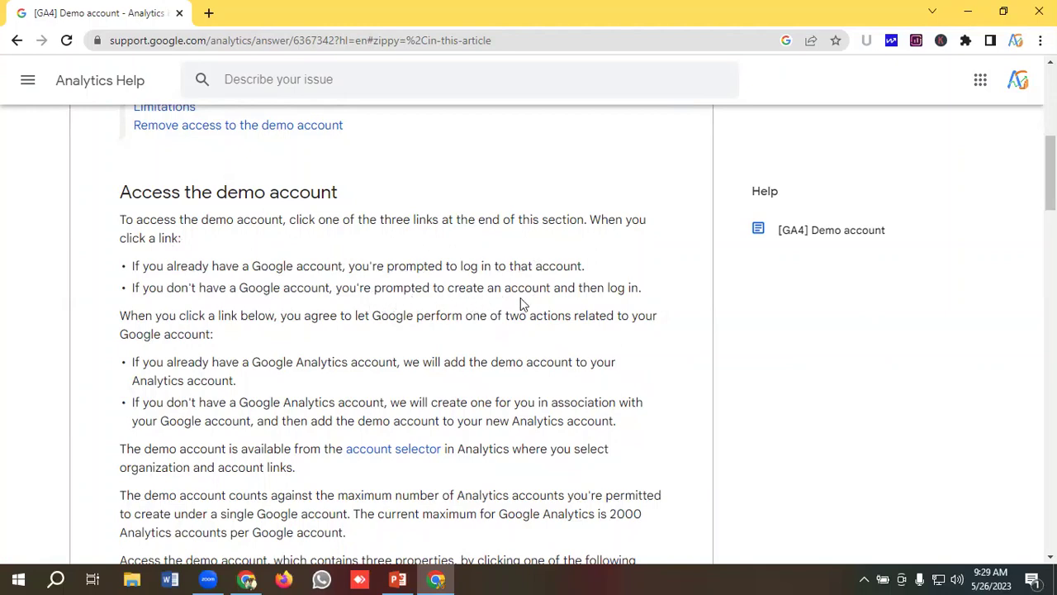
{"action": "scroll", "coordinate": [319, 324], "scroll_direction": "down", "scroll_amount": 2}
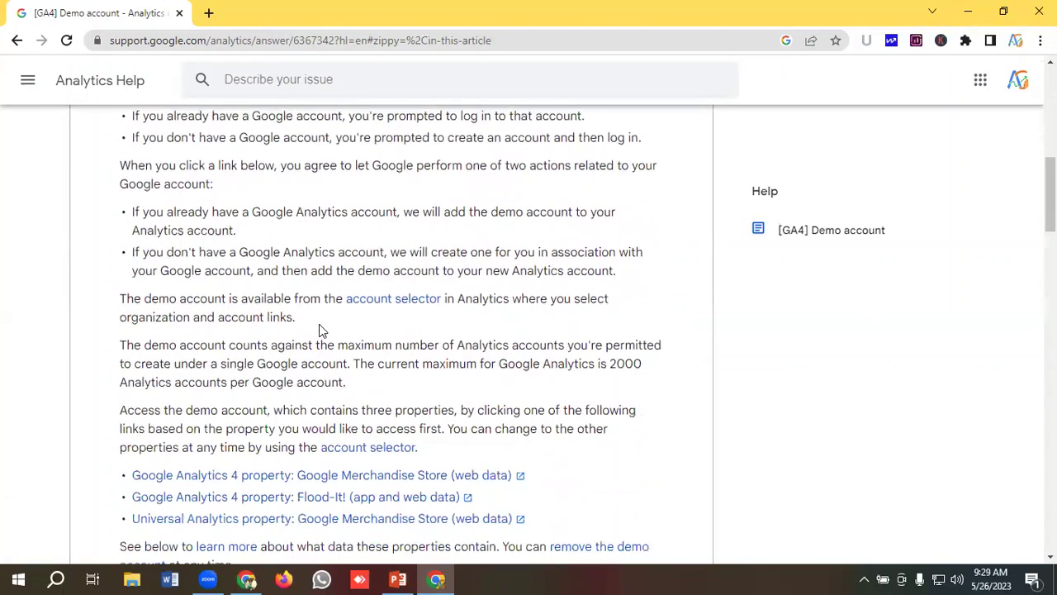
{"action": "scroll", "coordinate": [318, 324], "scroll_direction": "down", "scroll_amount": 1}
{"action": "scroll", "coordinate": [293, 326], "scroll_direction": "down", "scroll_amount": 1}
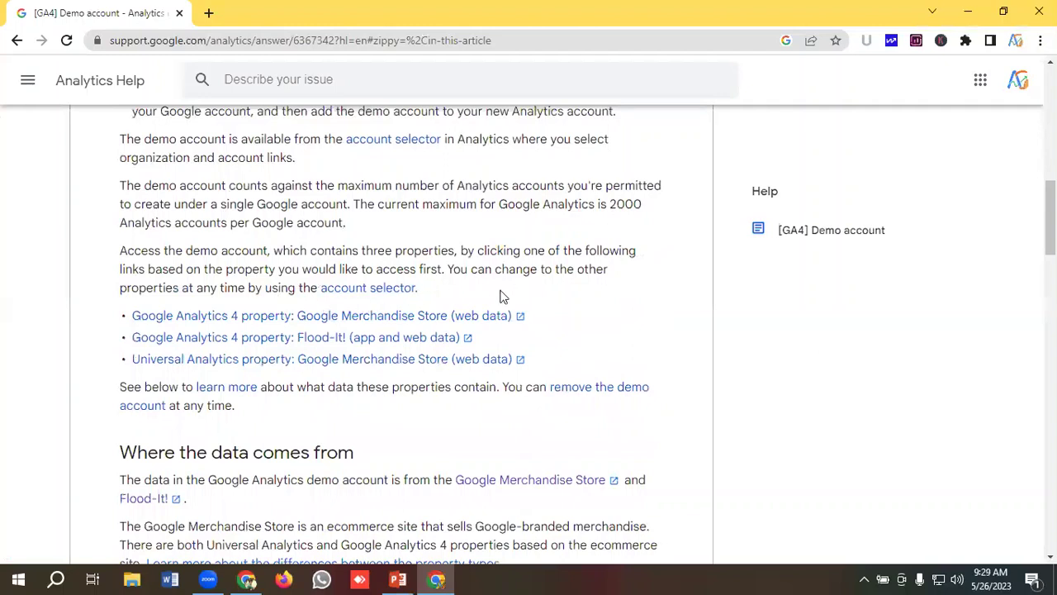
{"action": "scroll", "coordinate": [501, 295], "scroll_direction": "down", "scroll_amount": 1}
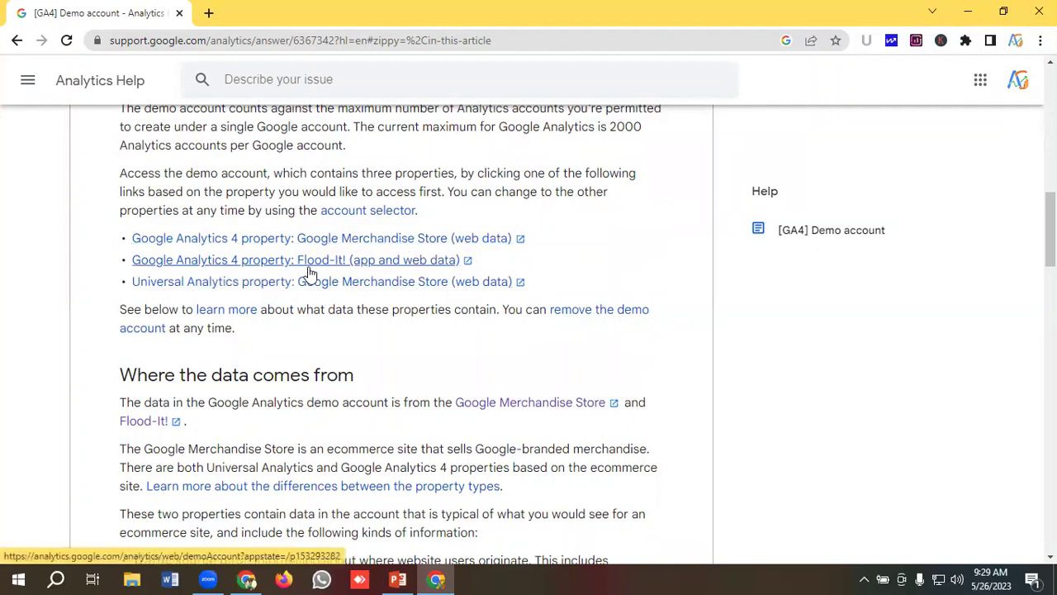
{"action": "scroll", "coordinate": [369, 260], "scroll_direction": "down", "scroll_amount": 1}
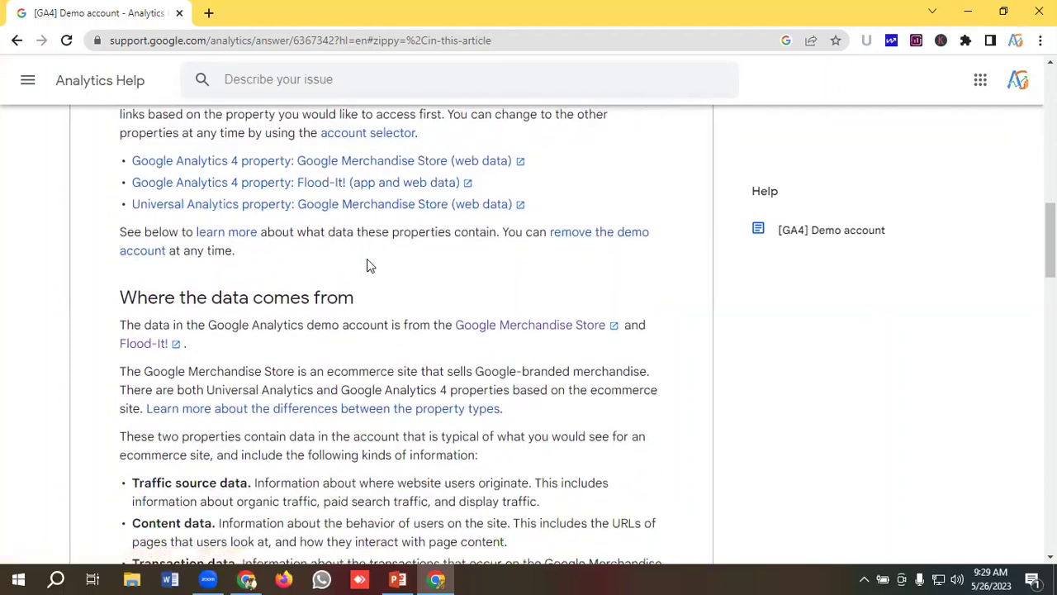
{"action": "scroll", "coordinate": [368, 263], "scroll_direction": "up", "scroll_amount": 1}
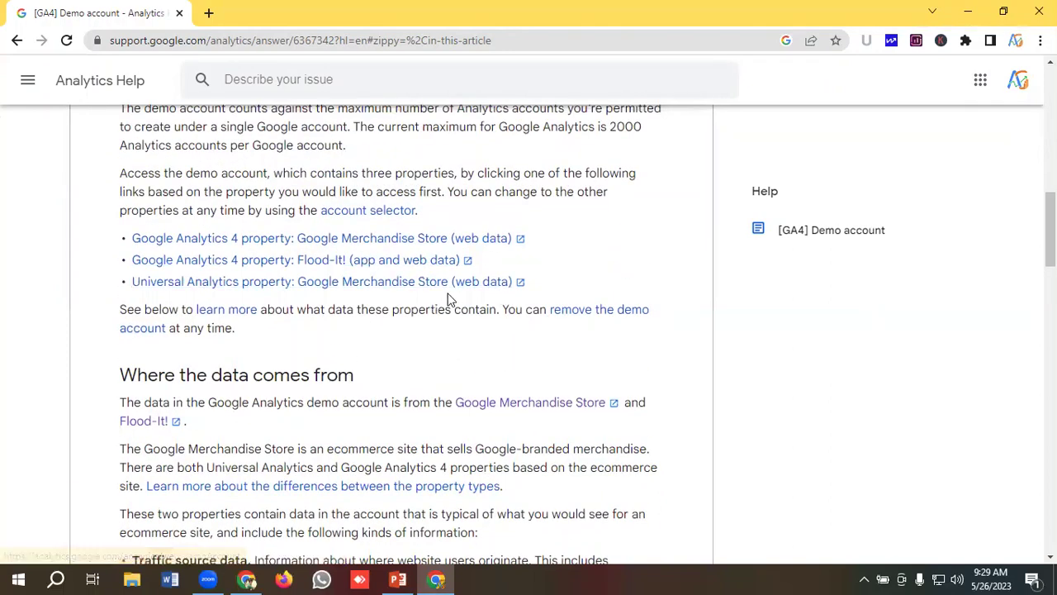
{"action": "scroll", "coordinate": [448, 299], "scroll_direction": "down", "scroll_amount": 1}
{"action": "scroll", "coordinate": [396, 296], "scroll_direction": "up", "scroll_amount": 1}
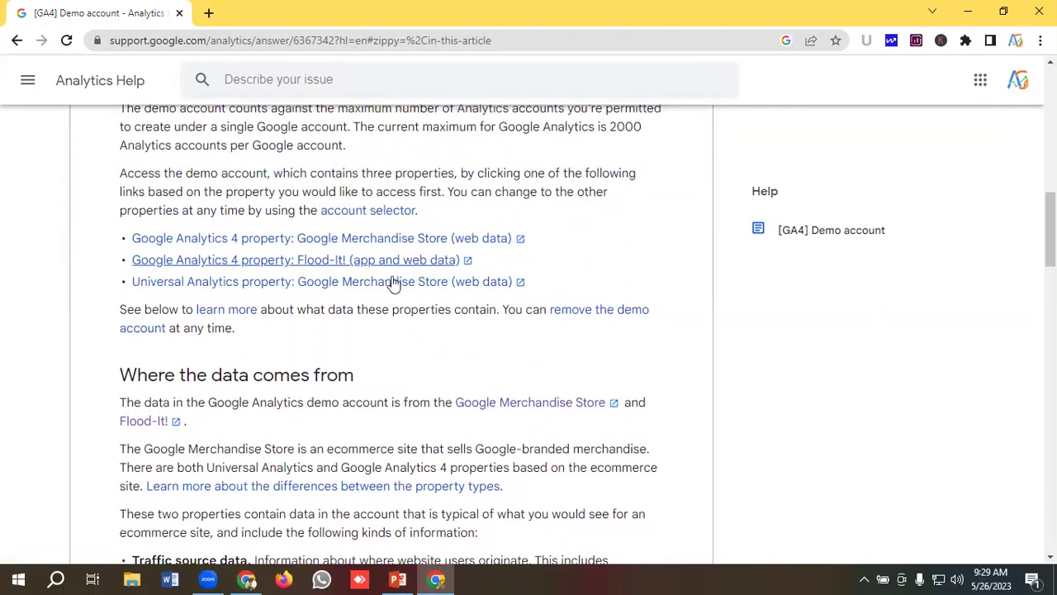
{"action": "scroll", "coordinate": [253, 319], "scroll_direction": "down", "scroll_amount": 1}
{"action": "scroll", "coordinate": [211, 295], "scroll_direction": "down", "scroll_amount": 1}
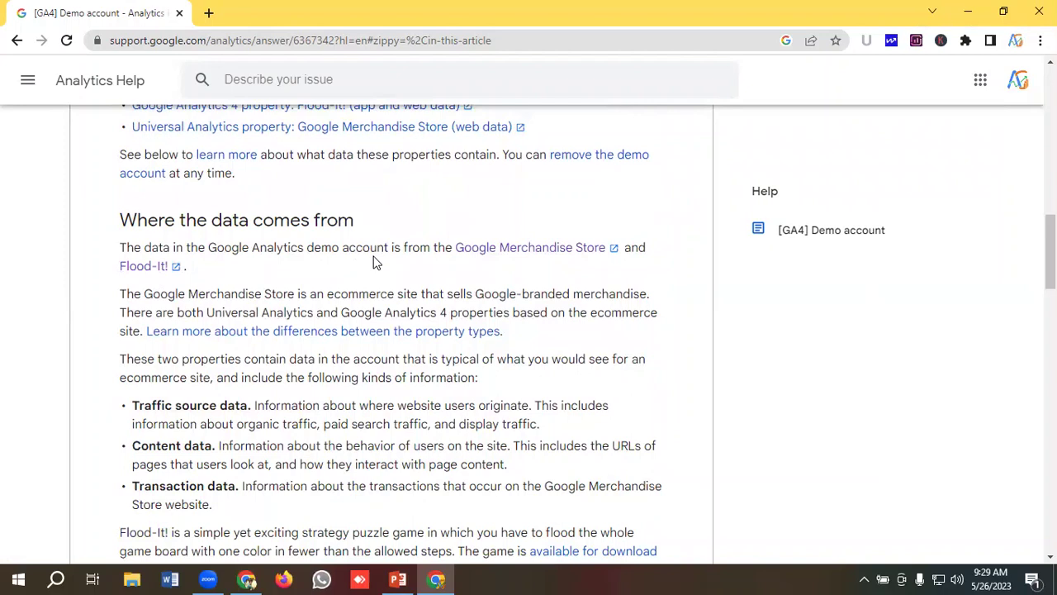
Open the Google Merchandise Store link in a new tab, browse it, then return to the help article
{"action": "right_click", "coordinate": [494, 249]}
{"action": "left_click", "coordinate": [535, 259]}
{"action": "left_click", "coordinate": [268, 12]}
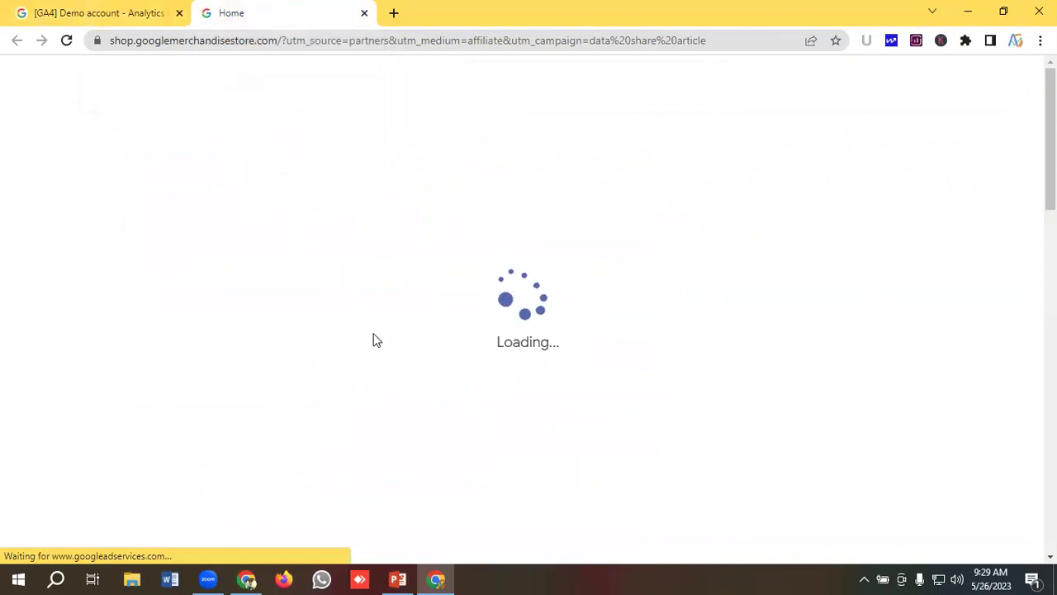
{"action": "scroll", "coordinate": [388, 363], "scroll_direction": "down", "scroll_amount": 6}
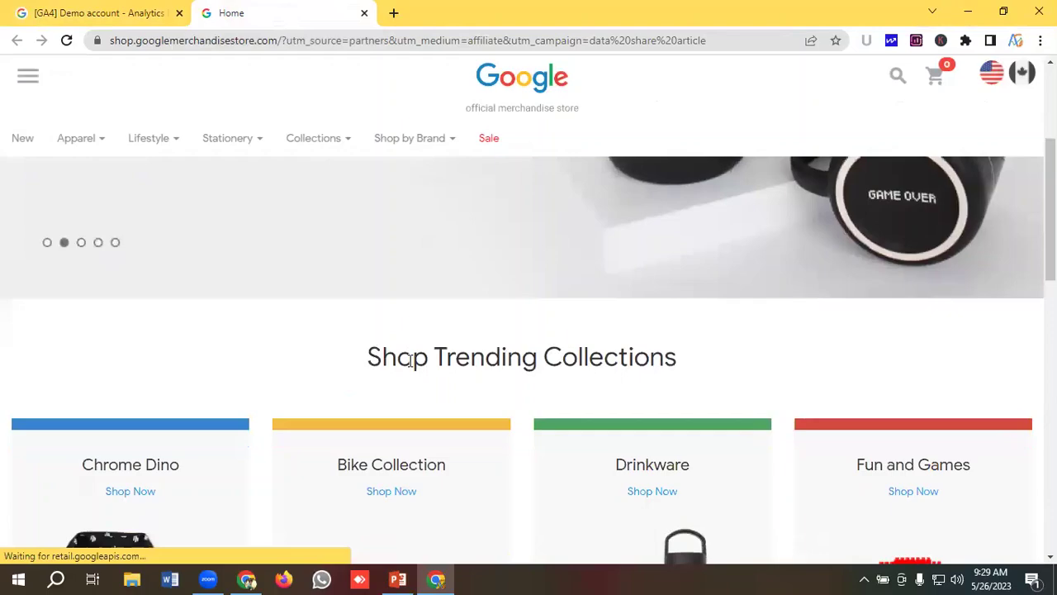
{"action": "scroll", "coordinate": [368, 384], "scroll_direction": "up", "scroll_amount": 6}
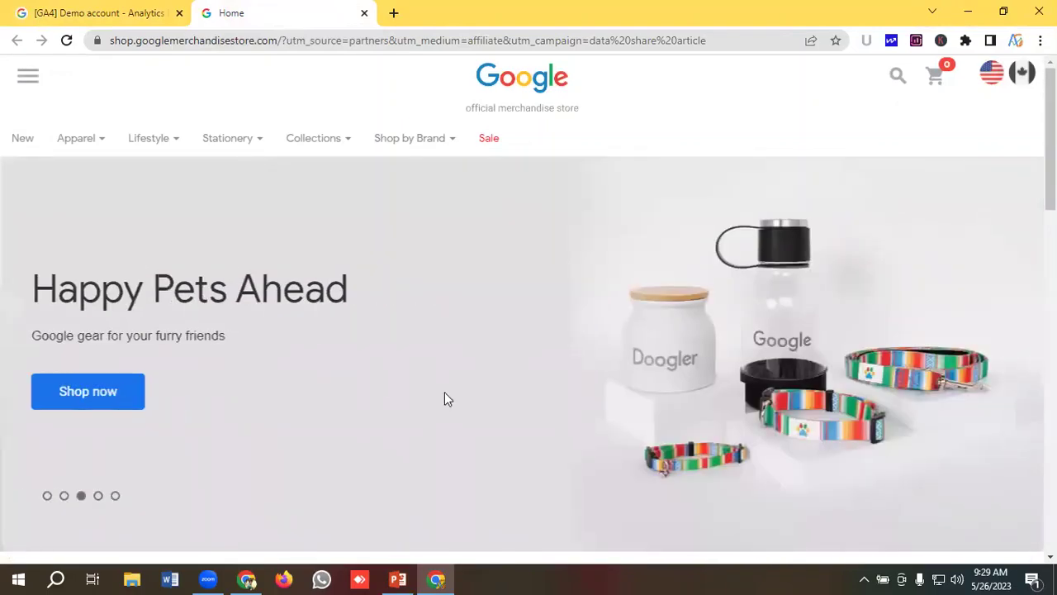
{"action": "scroll", "coordinate": [405, 323], "scroll_direction": "down", "scroll_amount": 3}
{"action": "left_click", "coordinate": [51, 11]}
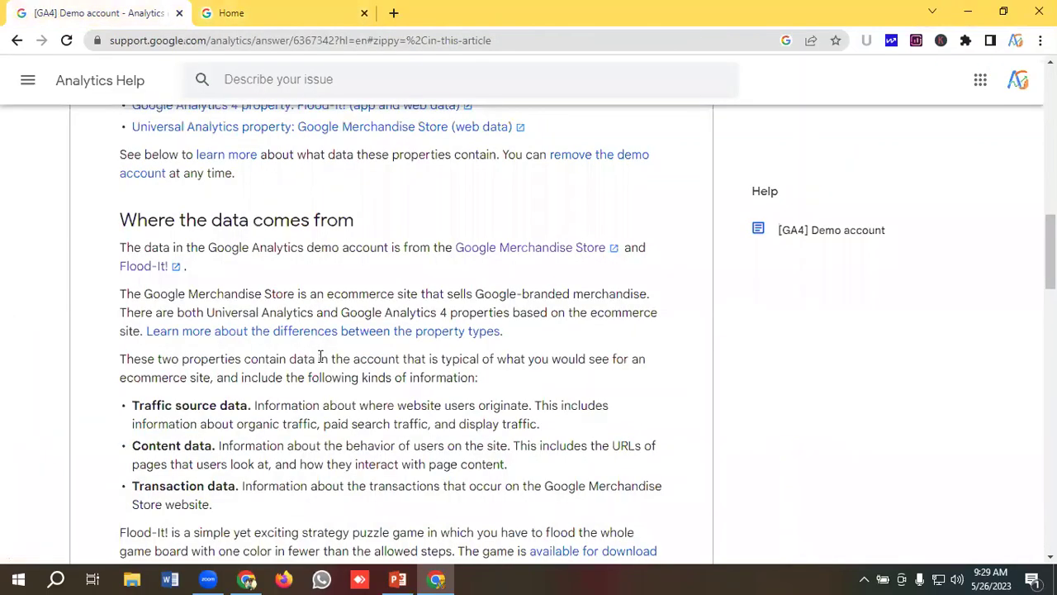
Open the Flood-It! site in a new tab, view it, then return to the help article
{"action": "scroll", "coordinate": [319, 351], "scroll_direction": "up", "scroll_amount": 2}
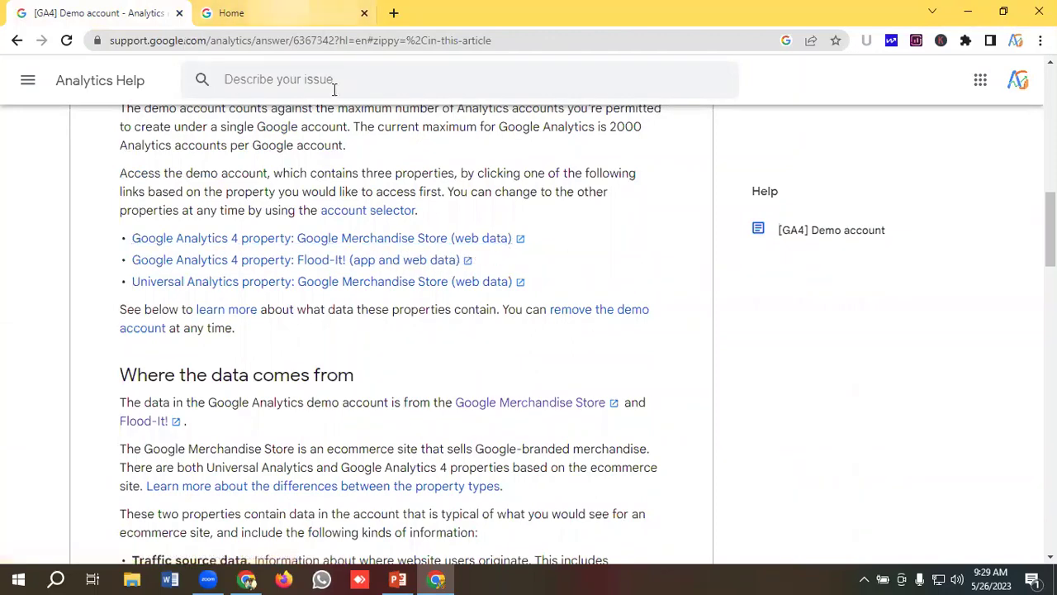
{"action": "scroll", "coordinate": [169, 309], "scroll_direction": "down", "scroll_amount": 2}
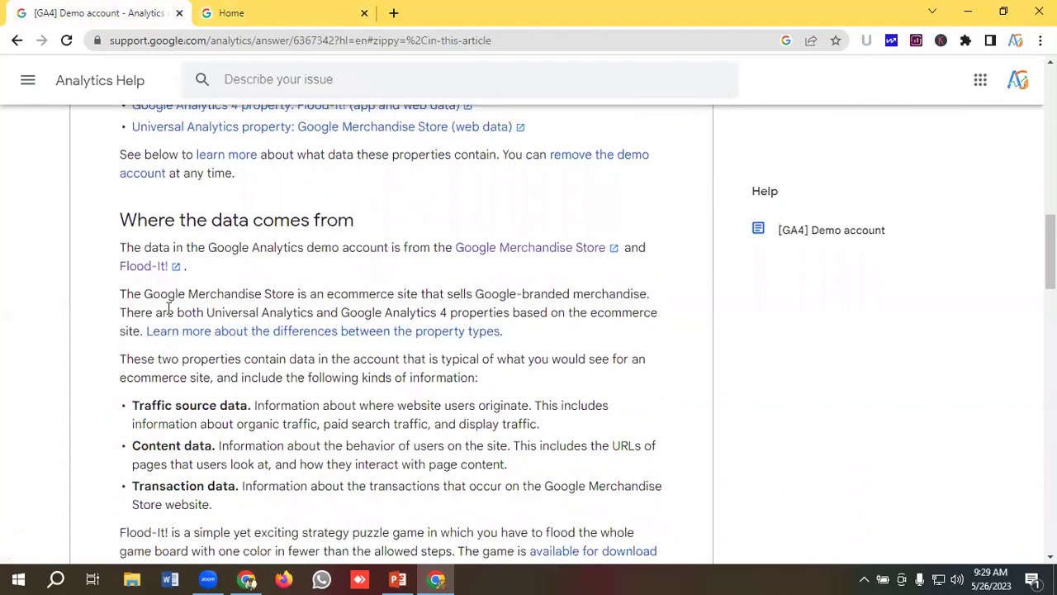
{"action": "right_click", "coordinate": [146, 268]}
{"action": "left_click", "coordinate": [214, 278]}
{"action": "left_click", "coordinate": [461, 10]}
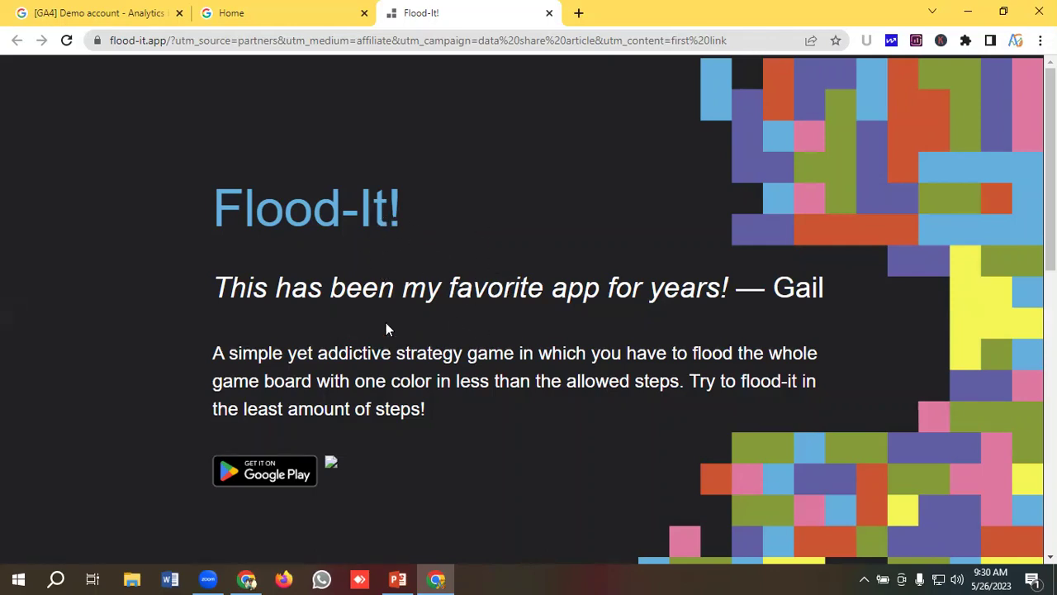
{"action": "left_click", "coordinate": [107, 12]}
{"action": "scroll", "coordinate": [361, 262], "scroll_direction": "up", "scroll_amount": 1}
{"action": "scroll", "coordinate": [361, 284], "scroll_direction": "up", "scroll_amount": 2}
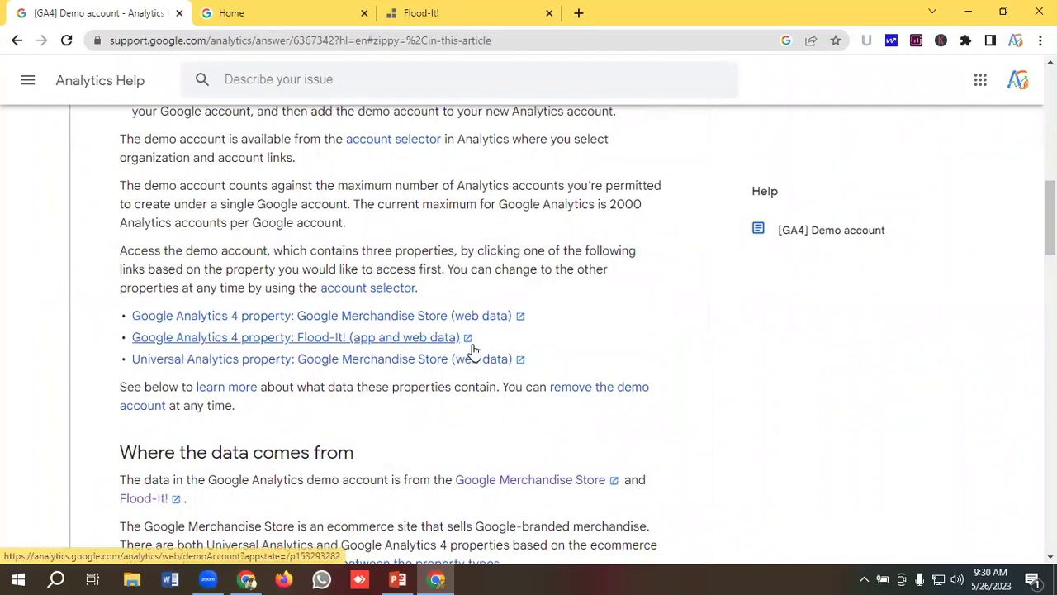
Jump to the help article's 'Access the demo account' section listing the demo property links
{"action": "scroll", "coordinate": [336, 329], "scroll_direction": "down", "scroll_amount": 1}
{"action": "scroll", "coordinate": [336, 329], "scroll_direction": "down", "scroll_amount": 1}
{"action": "scroll", "coordinate": [336, 328], "scroll_direction": "down", "scroll_amount": 2}
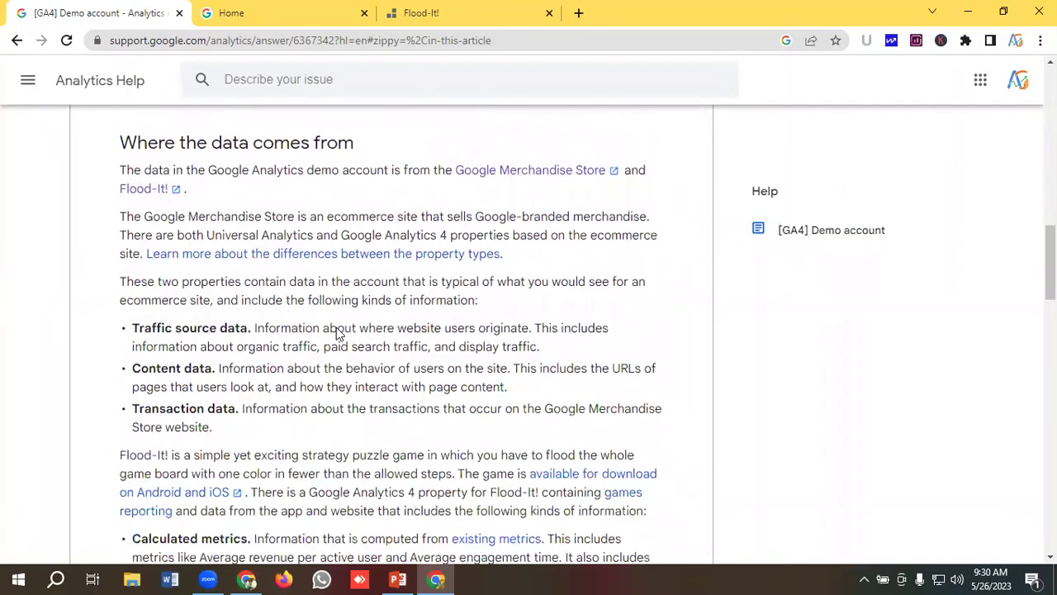
{"action": "scroll", "coordinate": [336, 329], "scroll_direction": "up", "scroll_amount": 5}
{"action": "scroll", "coordinate": [336, 329], "scroll_direction": "up", "scroll_amount": 2}
{"action": "scroll", "coordinate": [337, 328], "scroll_direction": "up", "scroll_amount": 1}
{"action": "scroll", "coordinate": [337, 328], "scroll_direction": "up", "scroll_amount": 2}
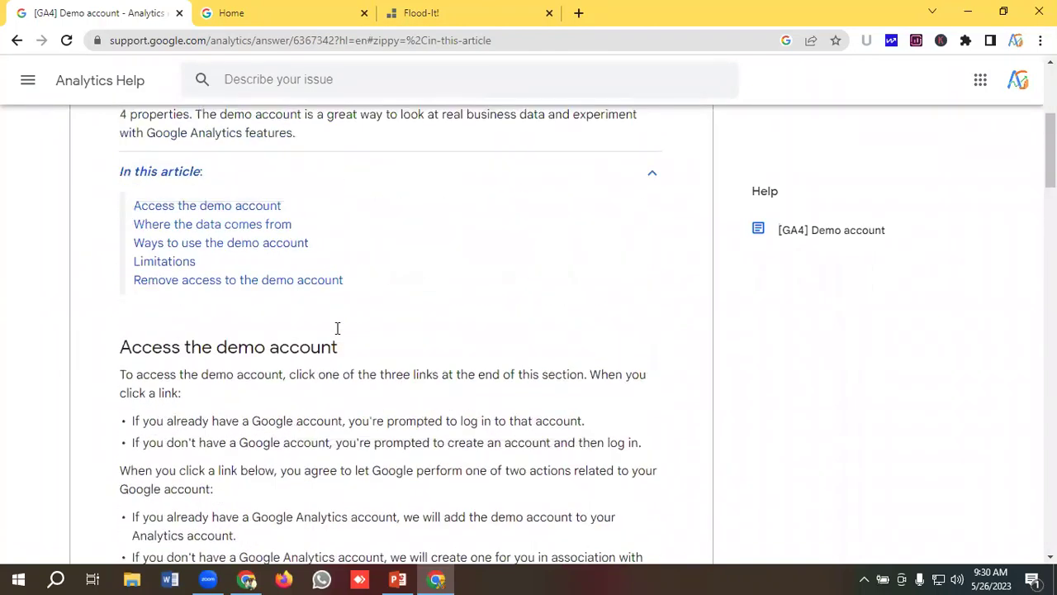
{"action": "scroll", "coordinate": [336, 330], "scroll_direction": "up", "scroll_amount": 1}
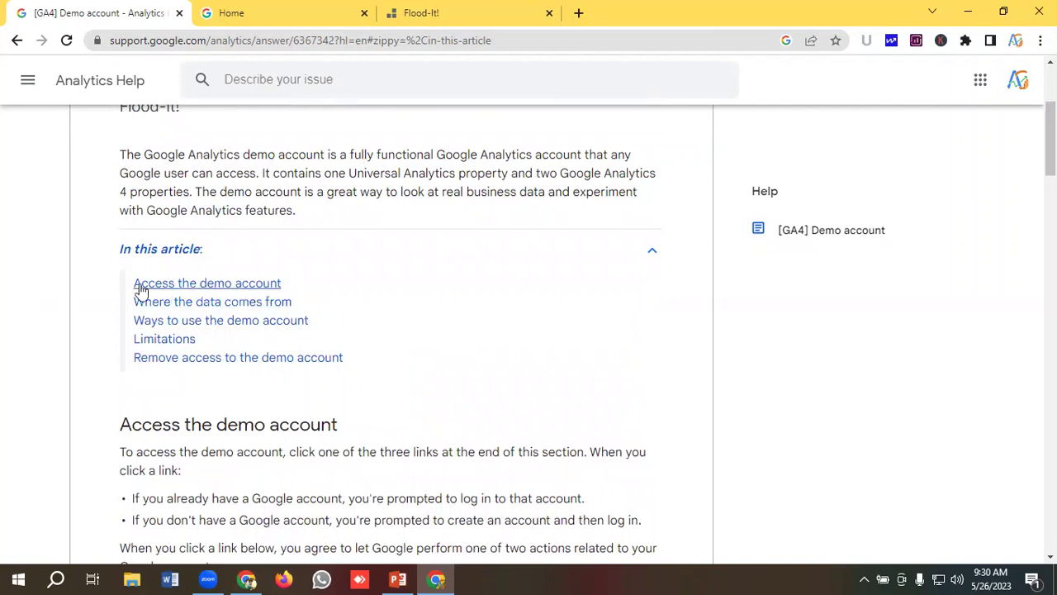
{"action": "left_click", "coordinate": [198, 285]}
{"action": "scroll", "coordinate": [200, 285], "scroll_direction": "down", "scroll_amount": 3}
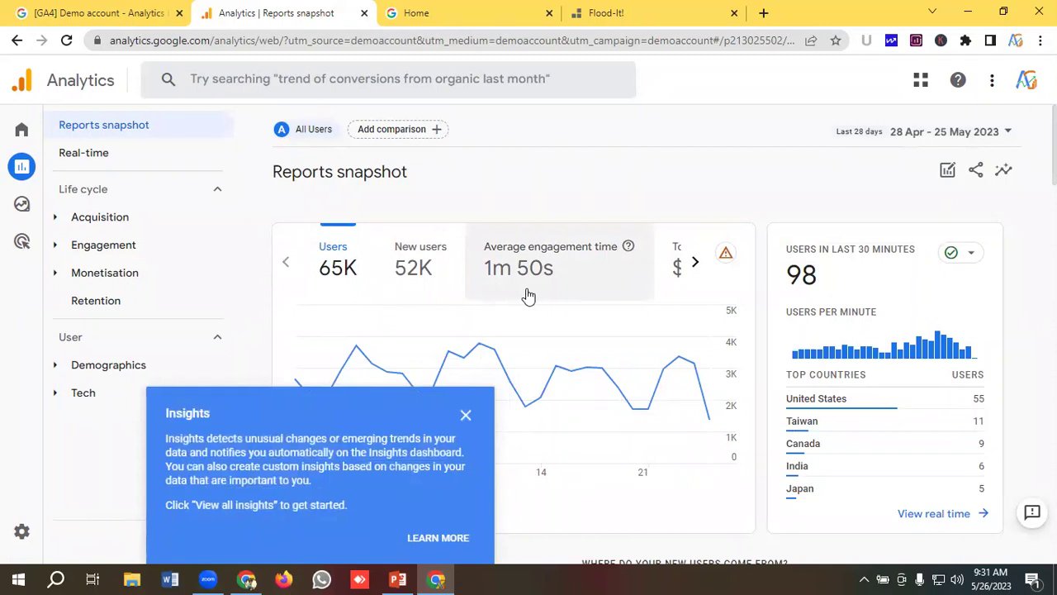
Advance the snapshot metrics to show Total revenue ($120K) and dismiss the Insights tip
{"action": "left_click", "coordinate": [695, 264]}
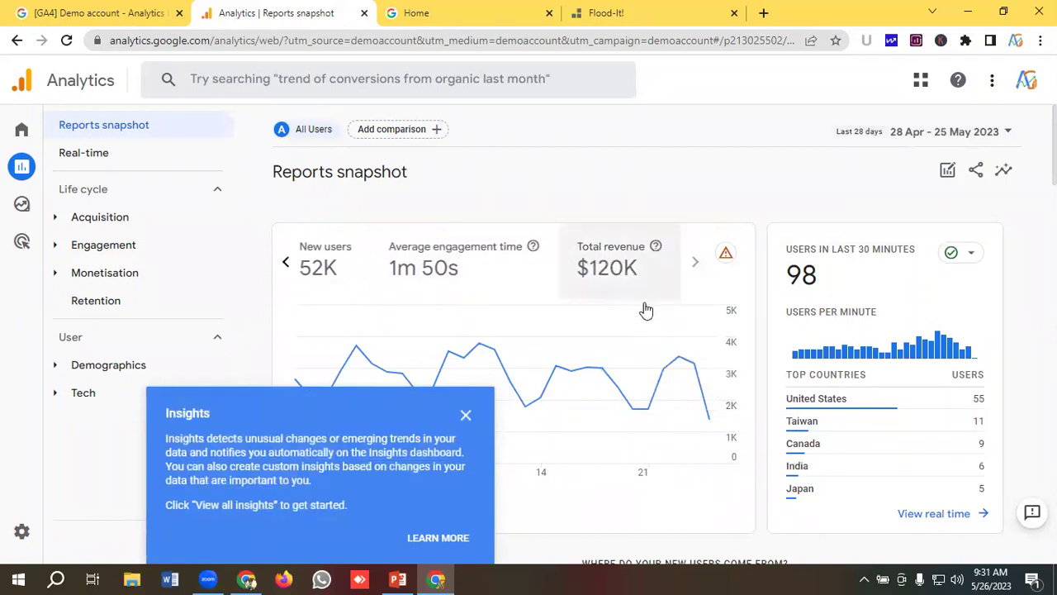
{"action": "left_click", "coordinate": [466, 417]}
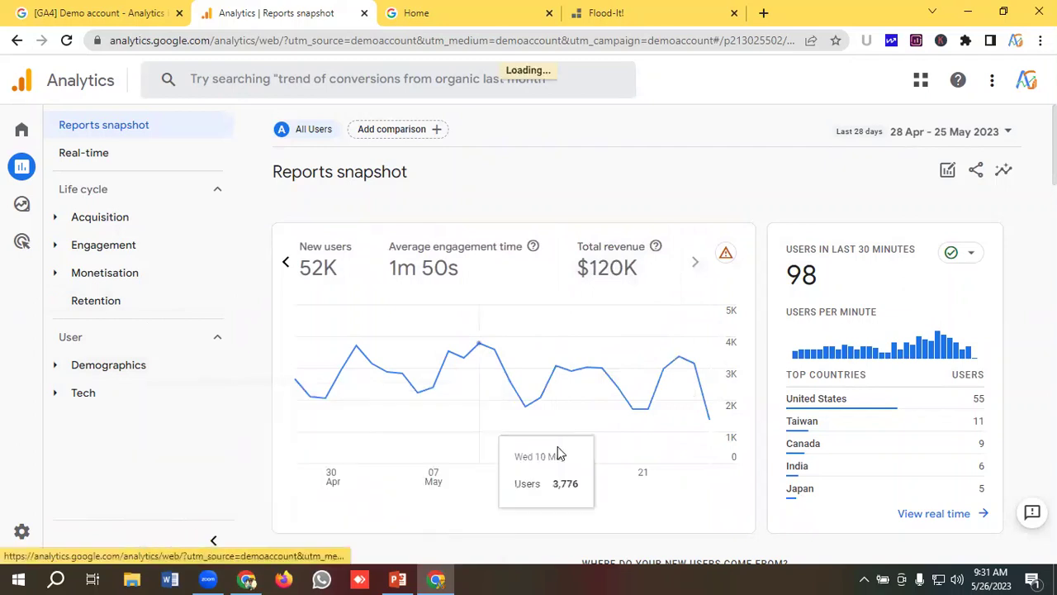
Open the Realtime overview and scroll through its cards showing 101 users in 30 minutes
{"action": "left_click", "coordinate": [88, 160]}
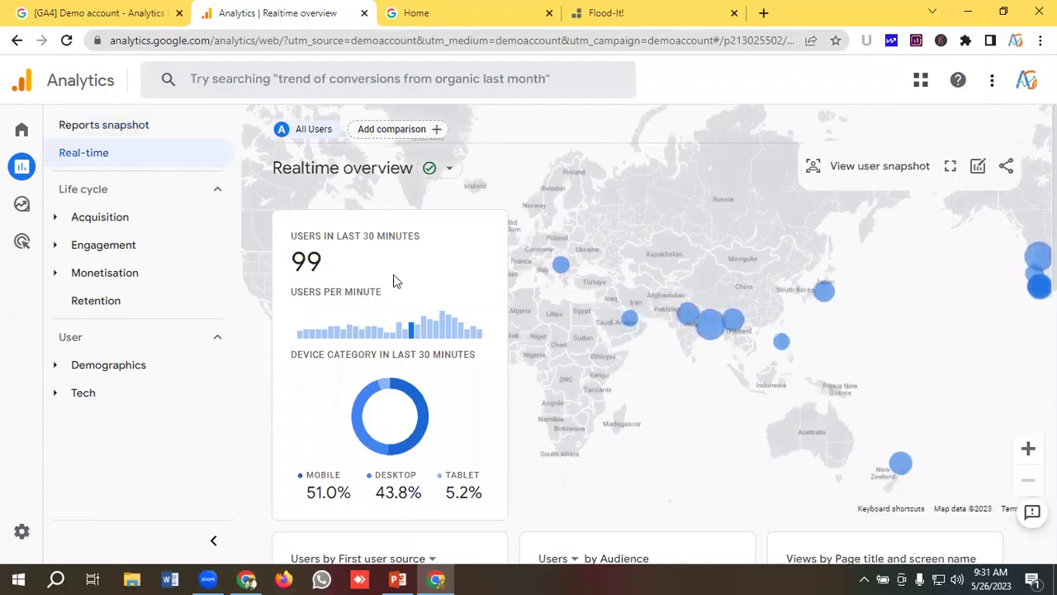
{"action": "scroll", "coordinate": [415, 355], "scroll_direction": "down", "scroll_amount": 2}
{"action": "scroll", "coordinate": [416, 355], "scroll_direction": "down", "scroll_amount": 2}
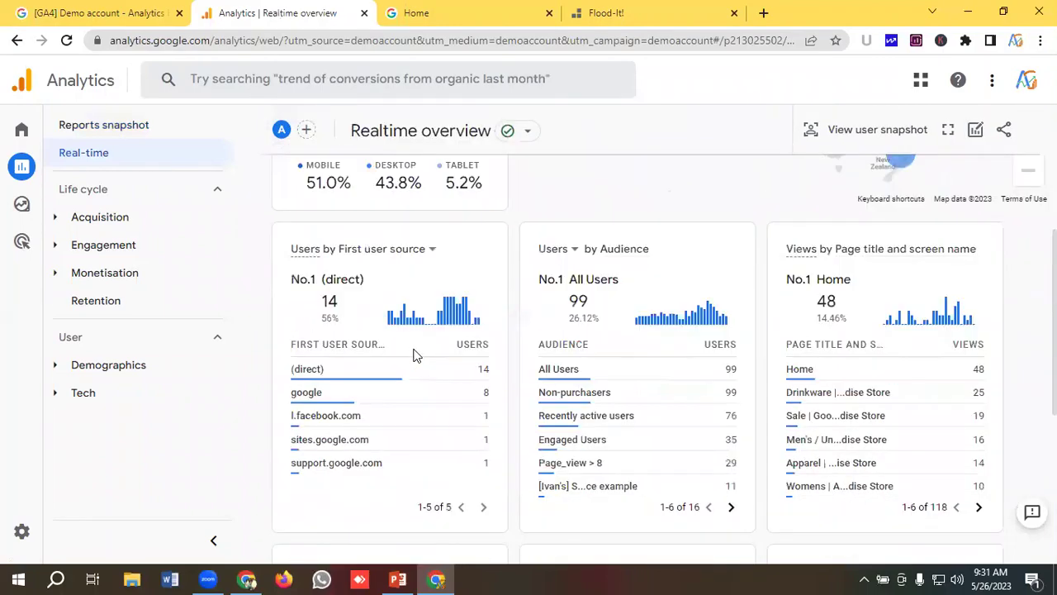
{"action": "scroll", "coordinate": [415, 355], "scroll_direction": "up", "scroll_amount": 3}
{"action": "scroll", "coordinate": [415, 355], "scroll_direction": "up", "scroll_amount": 1}
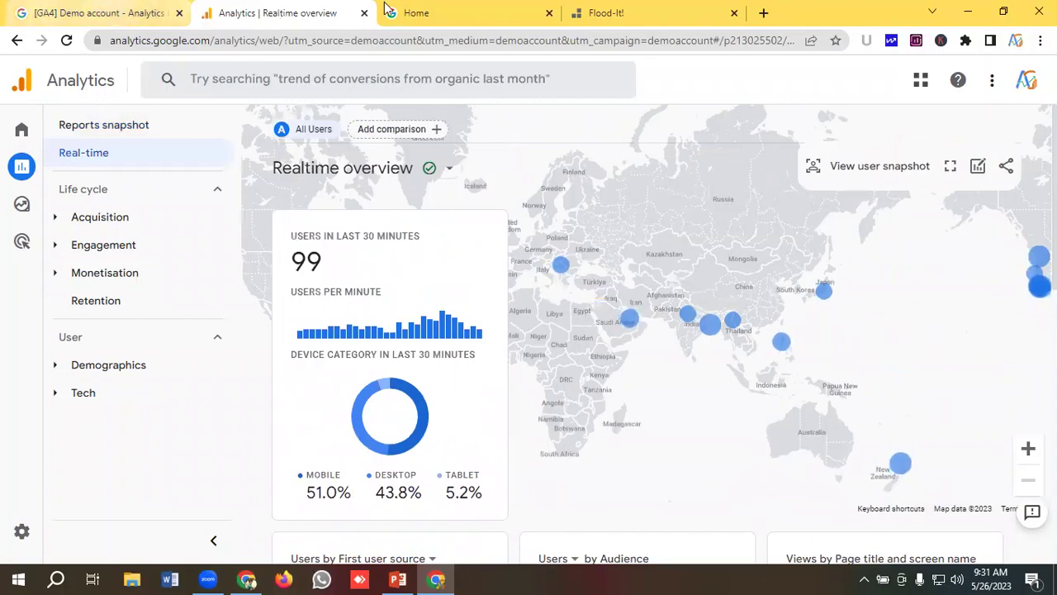
Glance at the Merchandise Store and help tabs, then return to the Realtime overview
{"action": "left_click", "coordinate": [450, 8]}
{"action": "scroll", "coordinate": [513, 299], "scroll_direction": "down", "scroll_amount": 5}
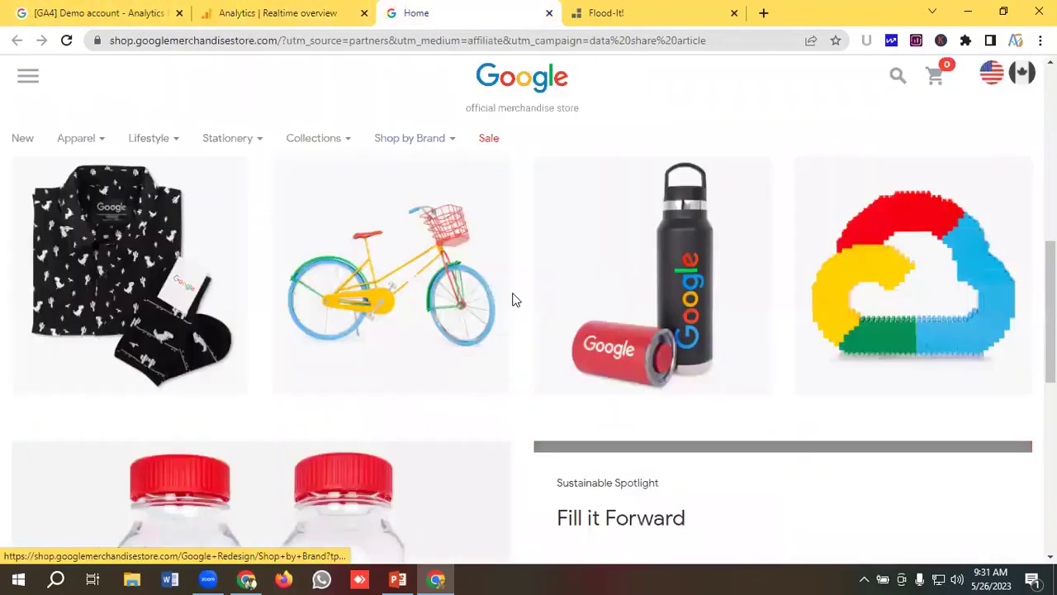
{"action": "scroll", "coordinate": [512, 300], "scroll_direction": "up", "scroll_amount": 3}
{"action": "scroll", "coordinate": [548, 302], "scroll_direction": "up", "scroll_amount": 2}
{"action": "left_click", "coordinate": [273, 10]}
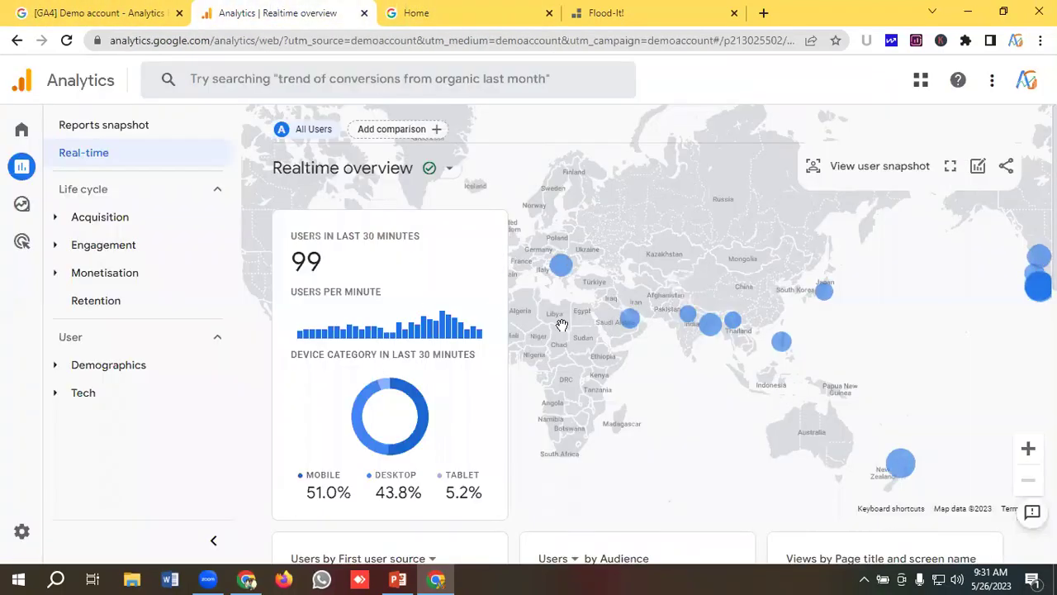
{"action": "left_click", "coordinate": [125, 9]}
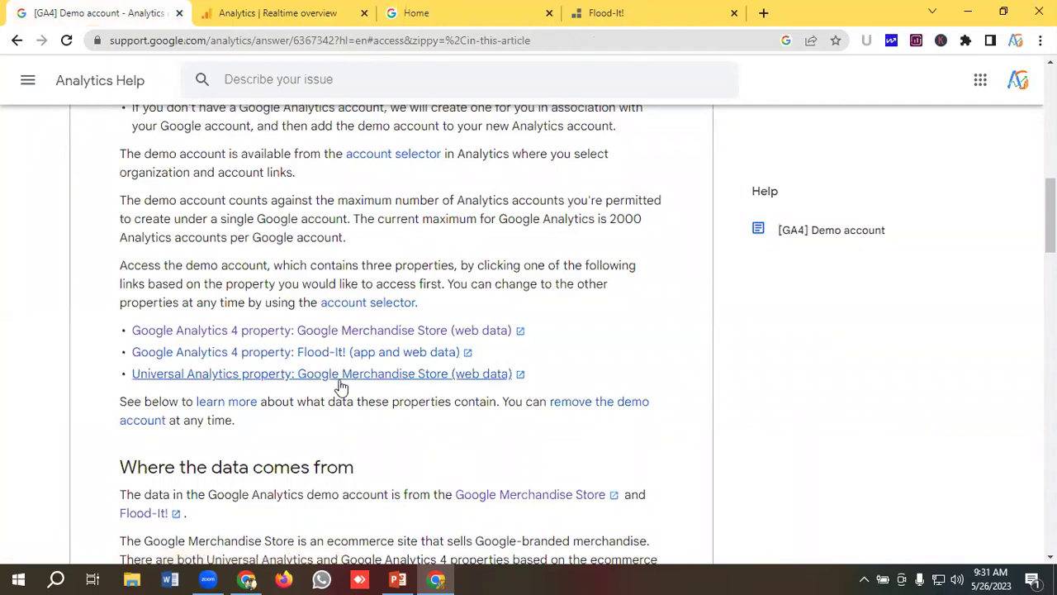
{"action": "left_click", "coordinate": [302, 12]}
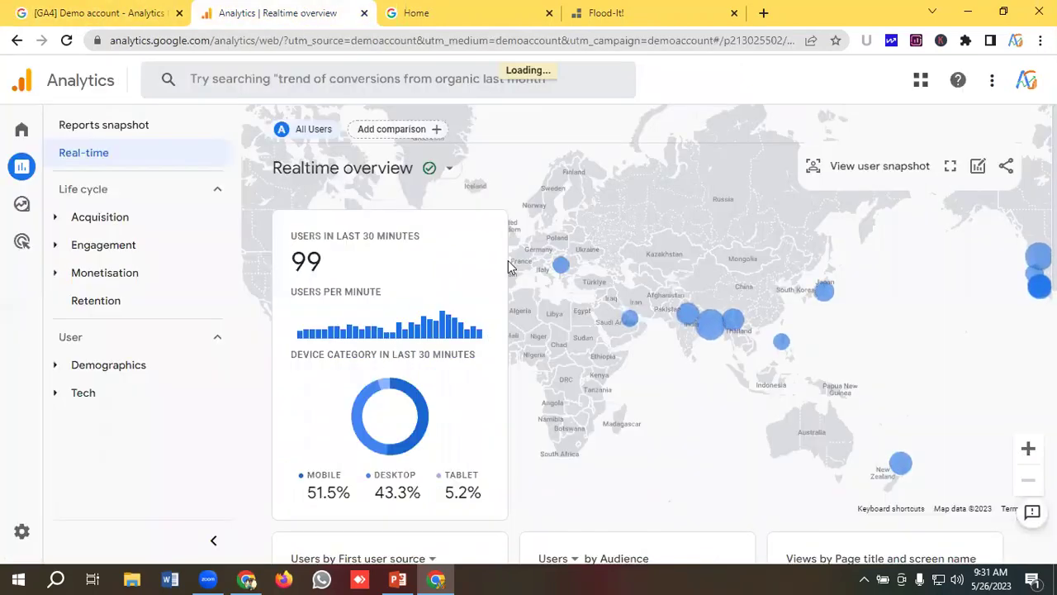